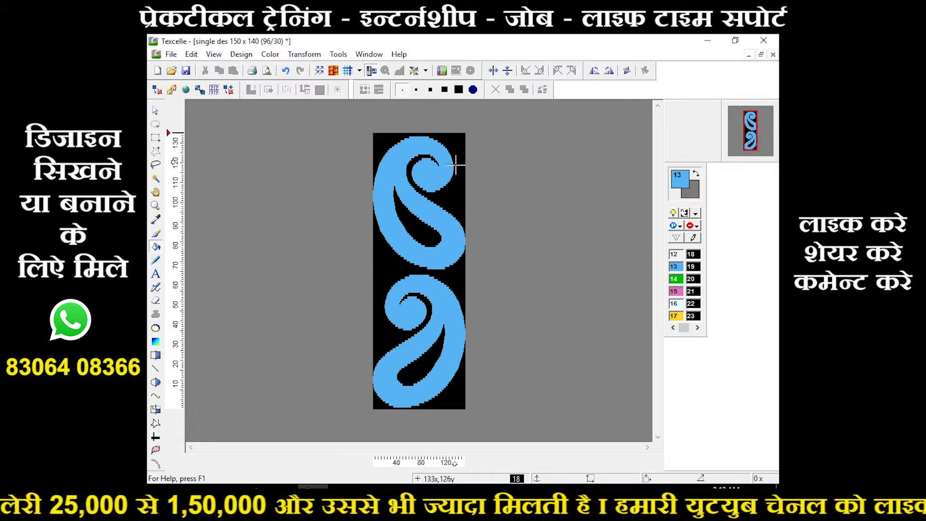
Make palette colour 16 the active drawing colour and bring up the Contour options
left_click(676, 304)
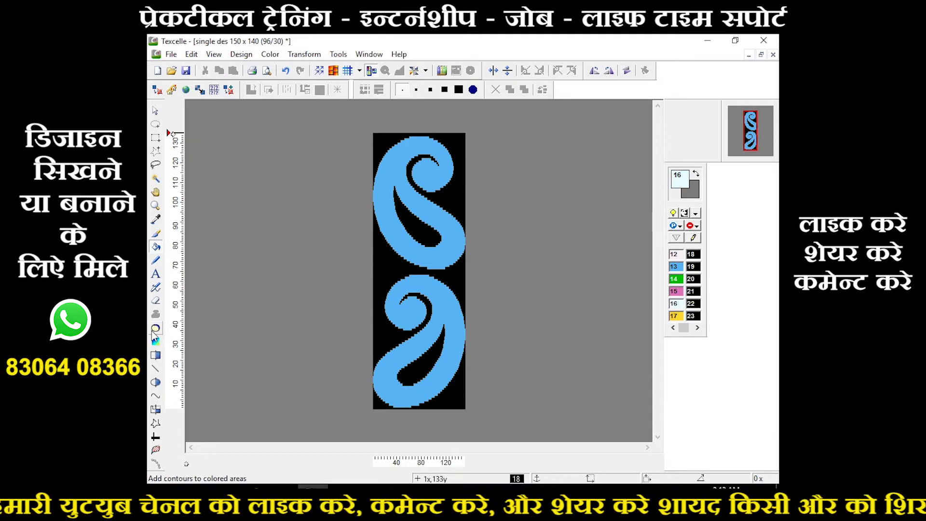
left_click(155, 329)
Outline the inside edges of both blue paisleys in white colour 16, with top and bottom direction 2
left_click(246, 295)
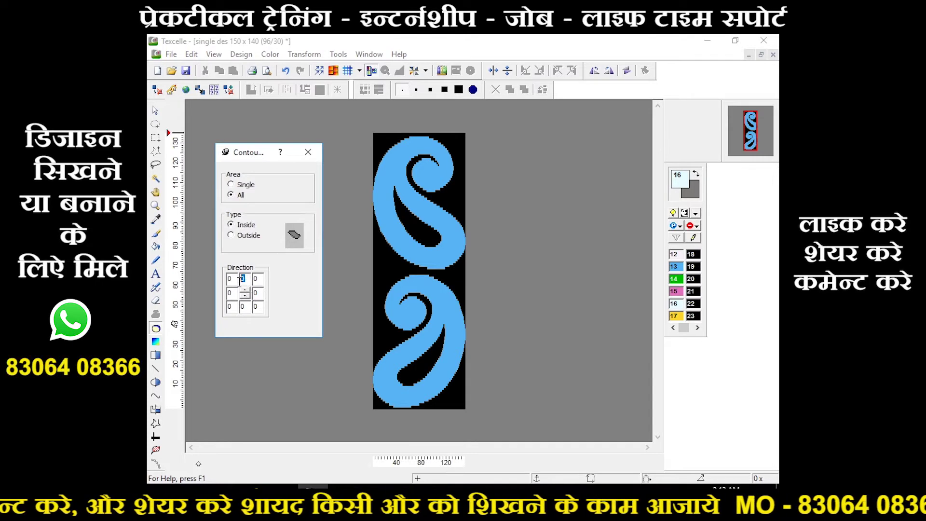
key("Tab")
type("2")
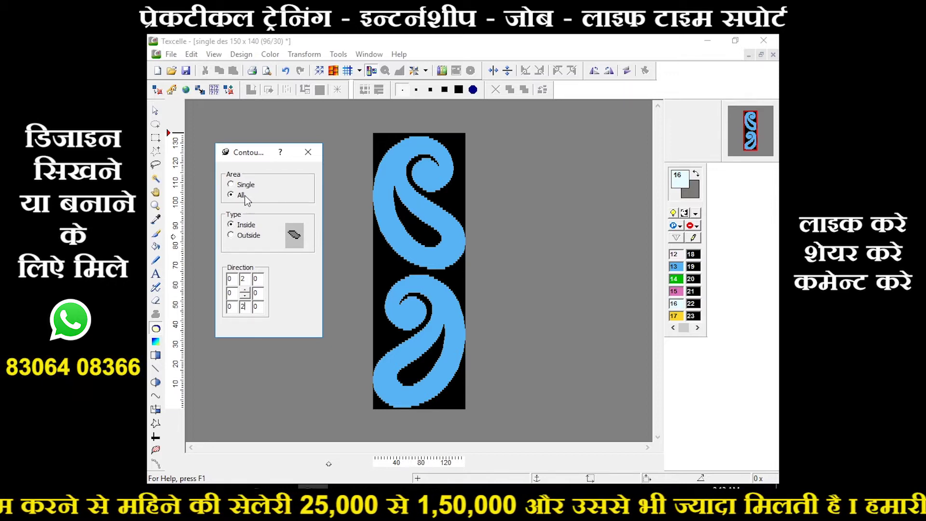
left_click(421, 265)
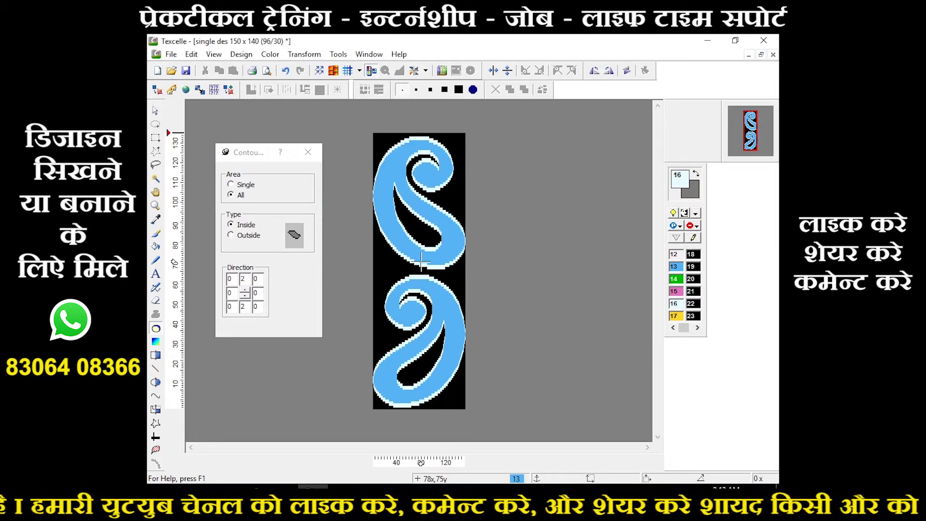
left_click(308, 153)
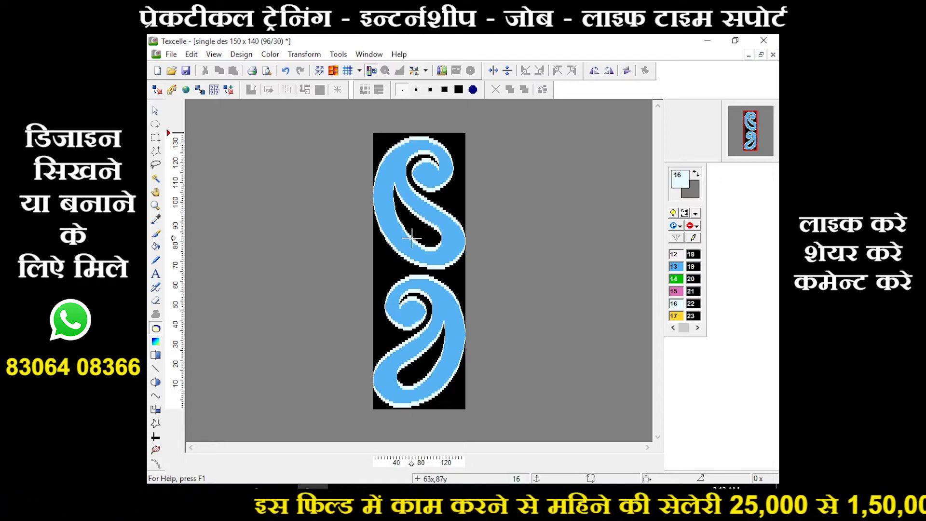
Bucket-fill the upper paisley's inner teardrop with pink colour 15 and the lower inner area with yellow 17
left_click(676, 291)
double_click(155, 247)
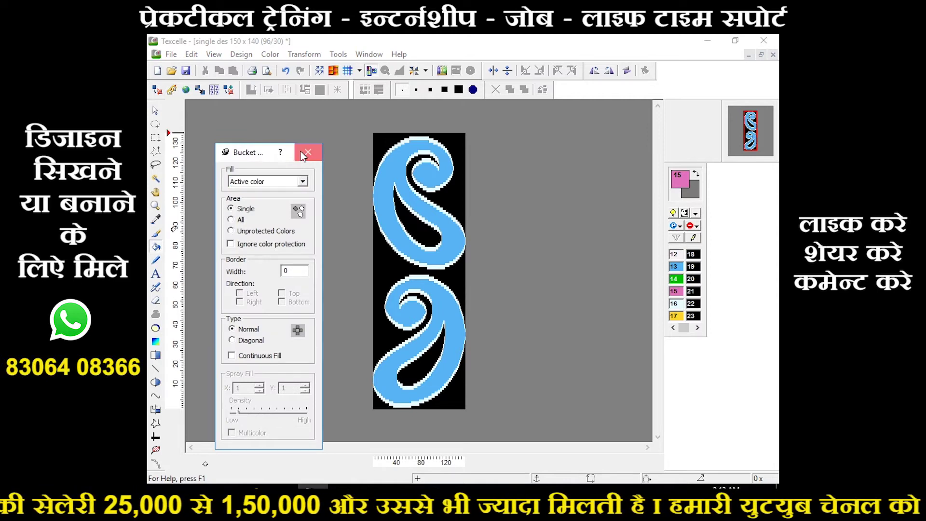
left_click(308, 152)
left_click(420, 232)
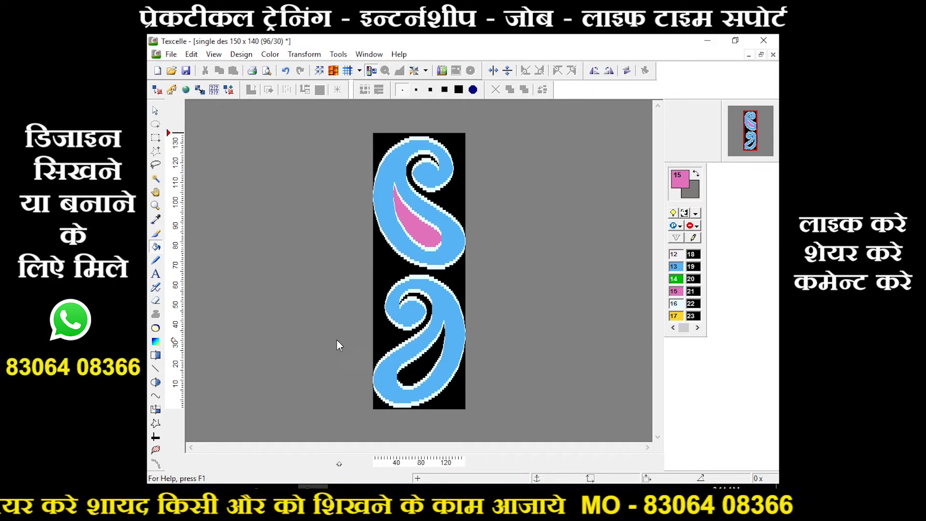
left_click(674, 315)
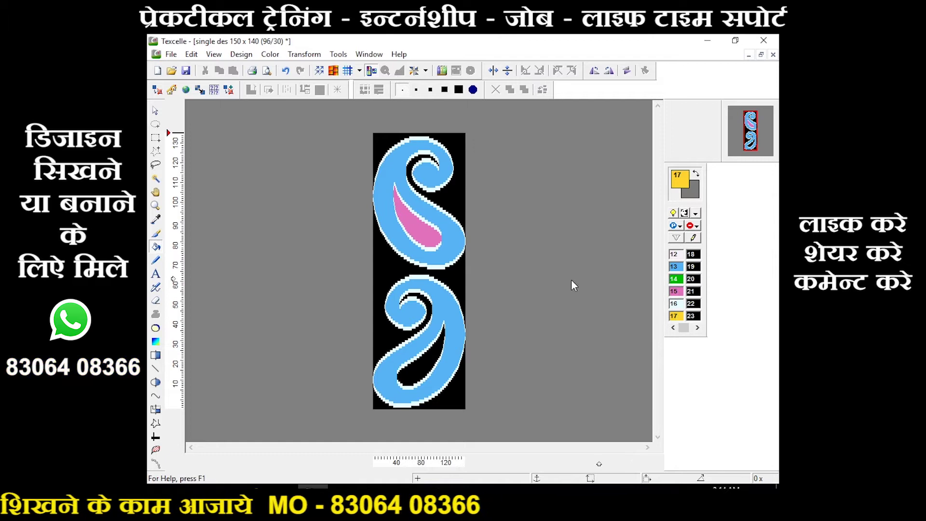
left_click(420, 369)
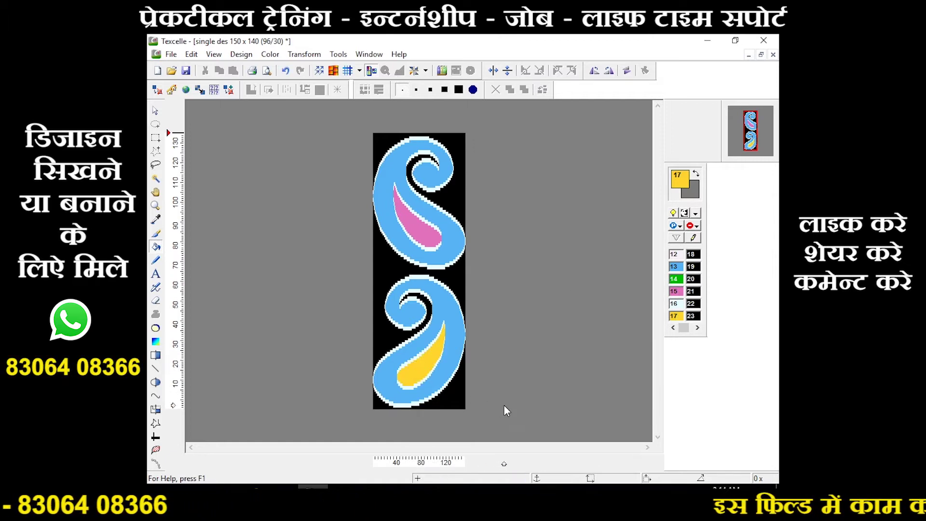
Create a new warp and weft definition loaded from the WarpWeftProfile-All.wwp profile
left_click(332, 57)
mouse_move(394, 204)
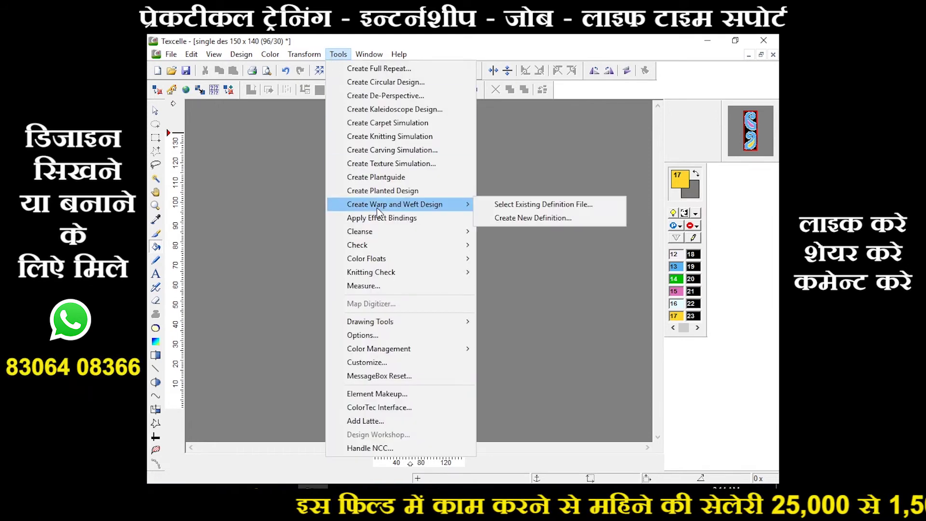
left_click(513, 219)
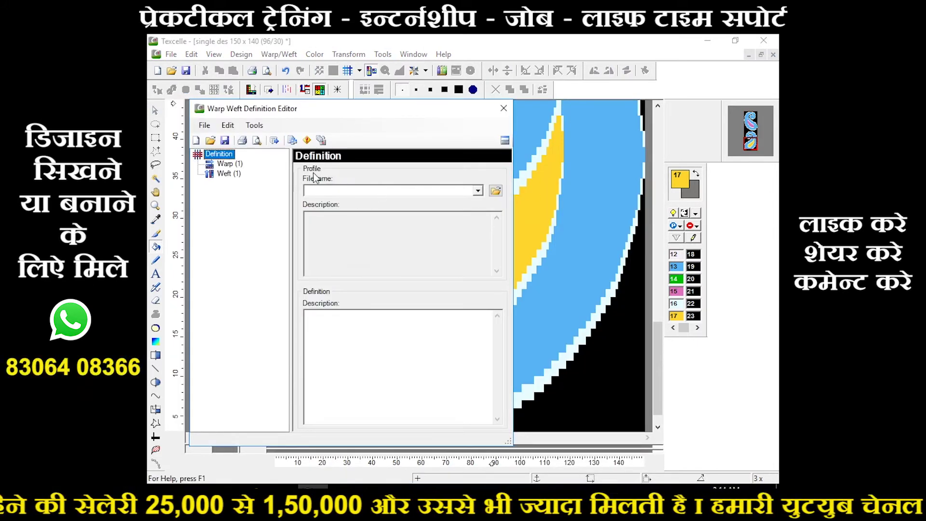
left_click(497, 193)
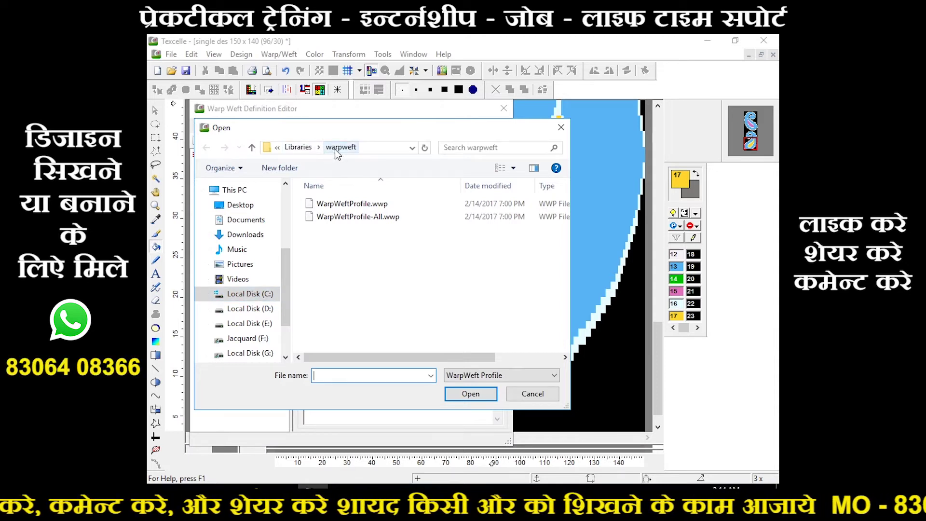
left_click(341, 218)
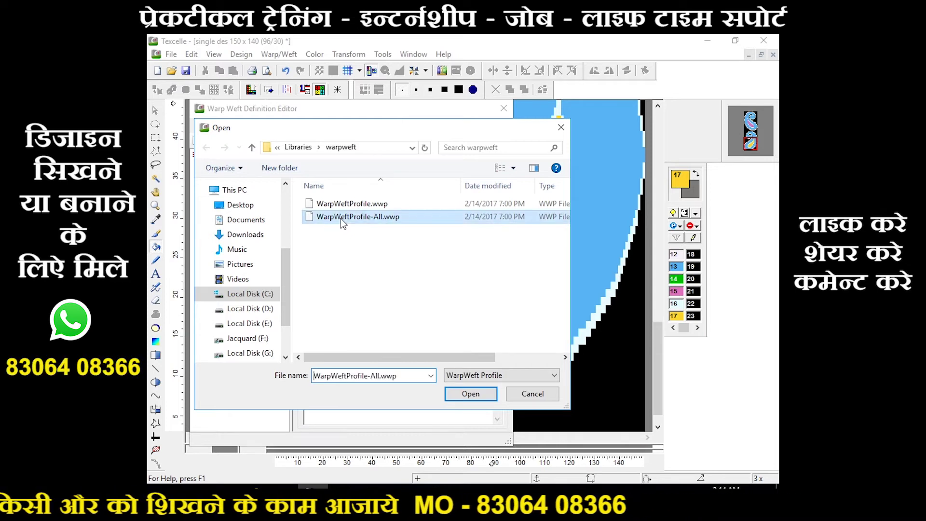
left_click(479, 391)
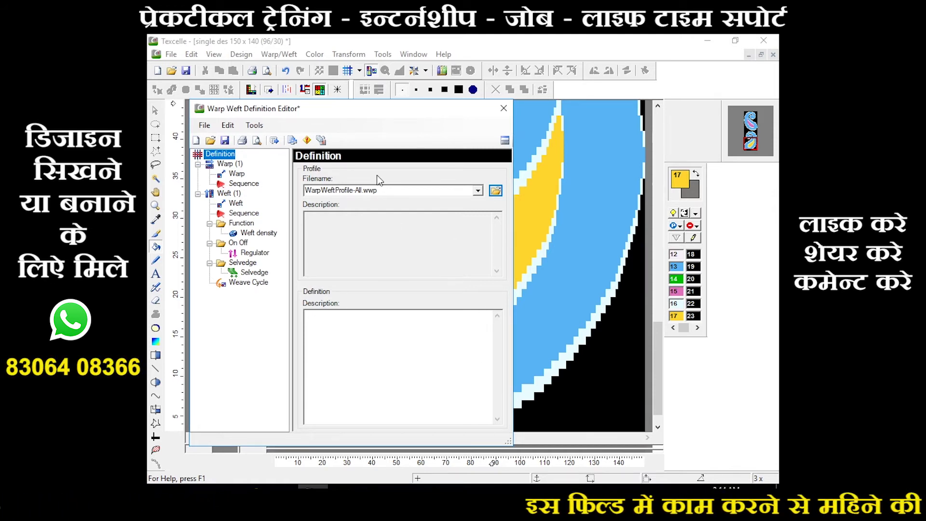
Add a sequence-1 warp entry using colours 13 and 16, plus a second warp entry
left_click(226, 164)
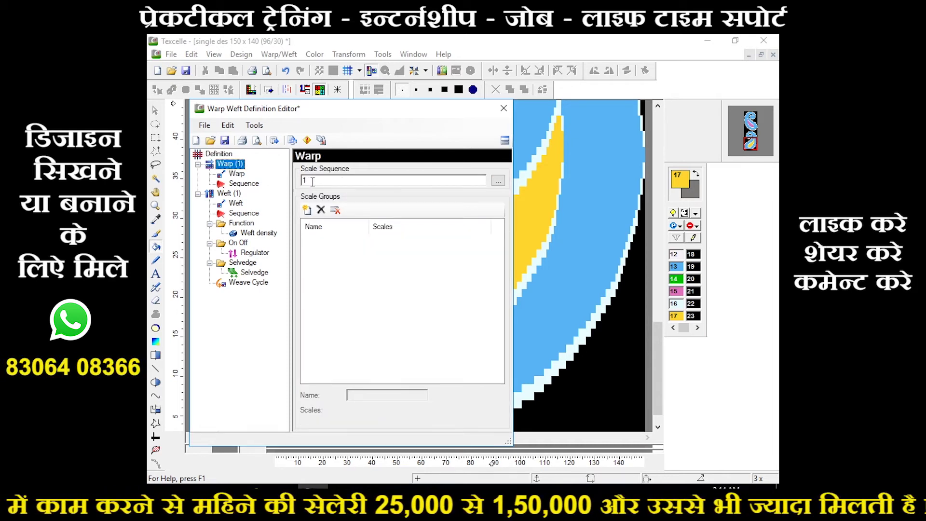
left_click(237, 174)
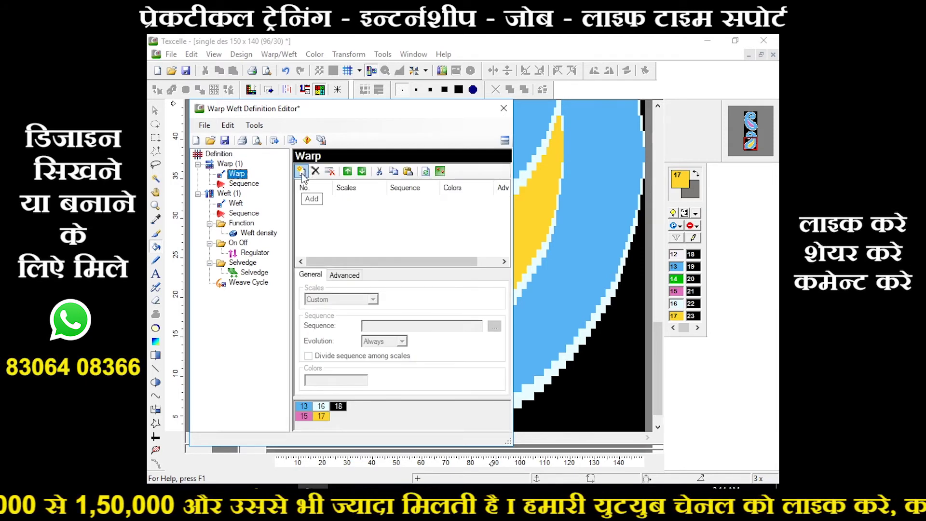
left_click(302, 173)
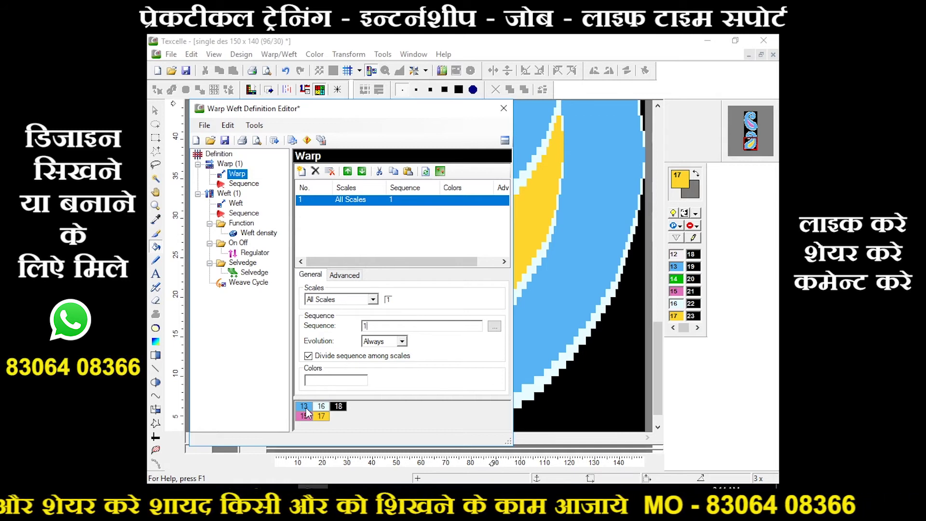
left_click_drag(305, 407, 333, 381)
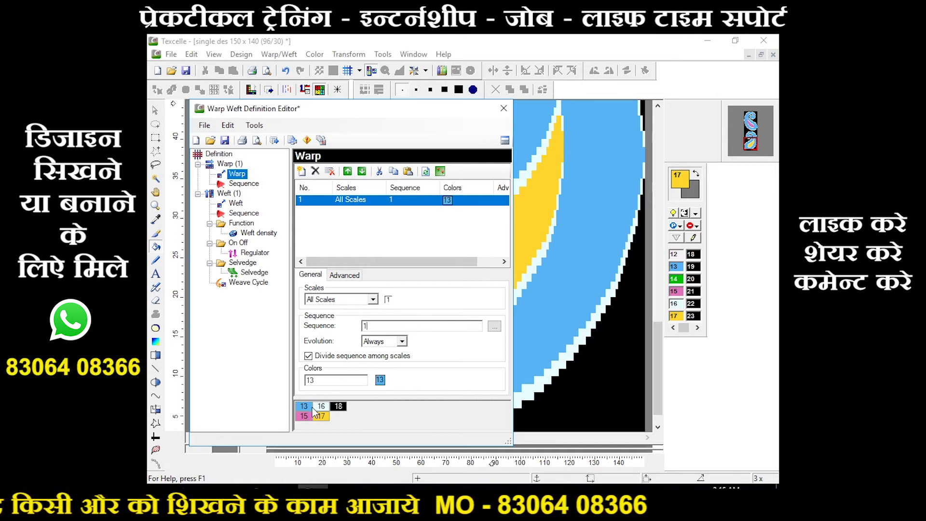
left_click_drag(314, 411, 336, 381)
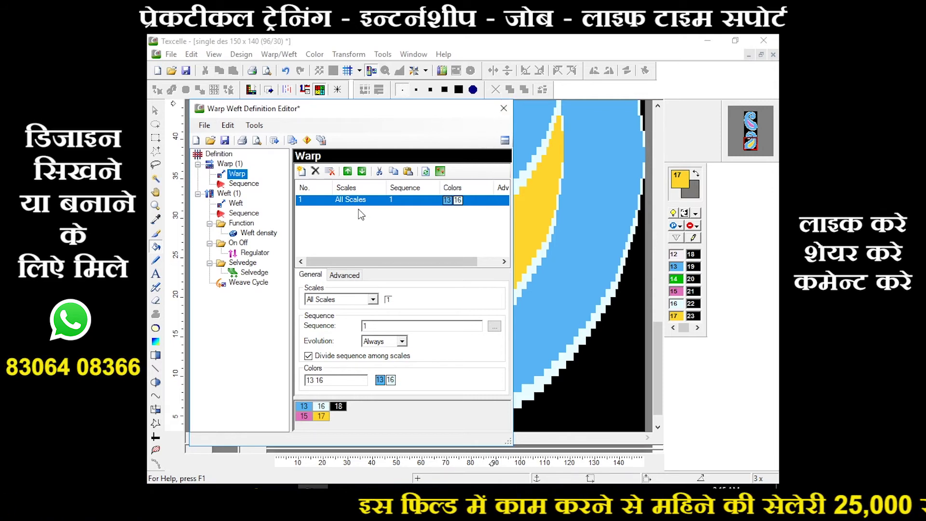
left_click(301, 172)
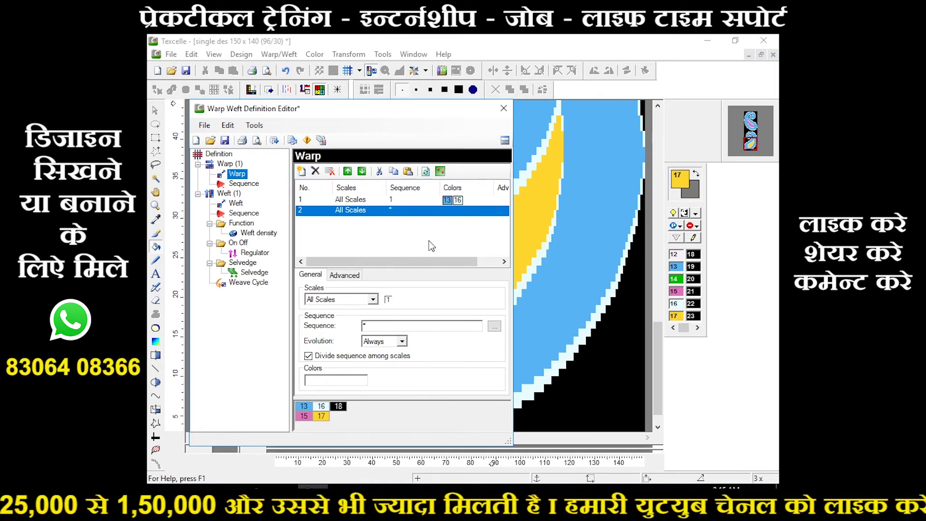
Copy both warp rows into the warp Sequence list, delete row 2, and apply the definition
left_click(352, 196, "shift")
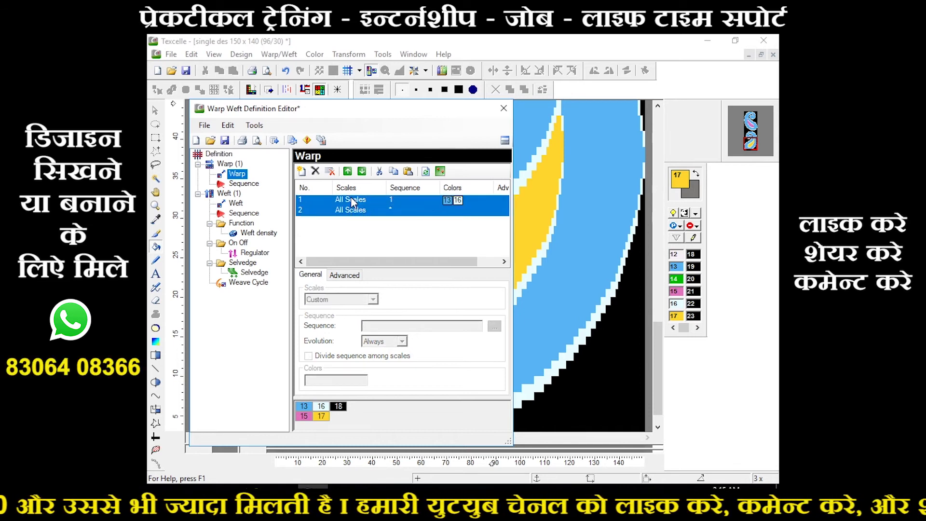
right_click(355, 211)
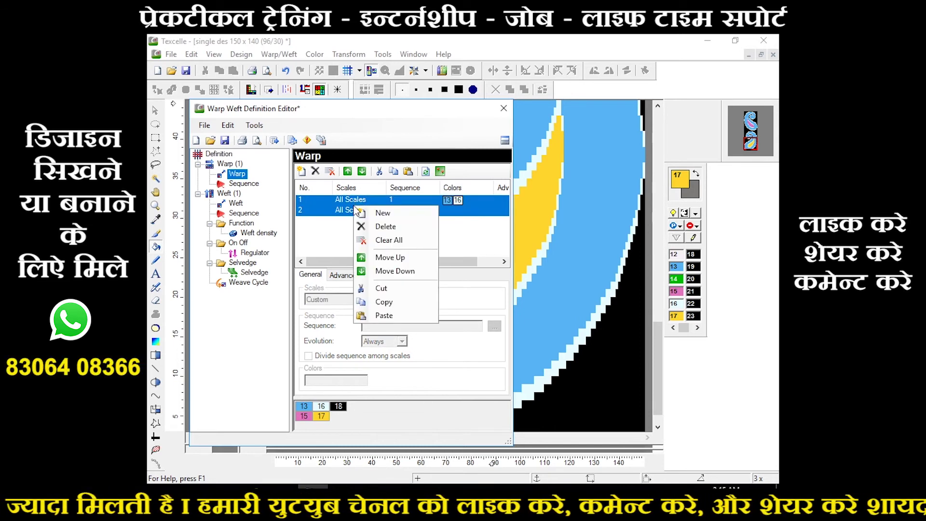
left_click(401, 303)
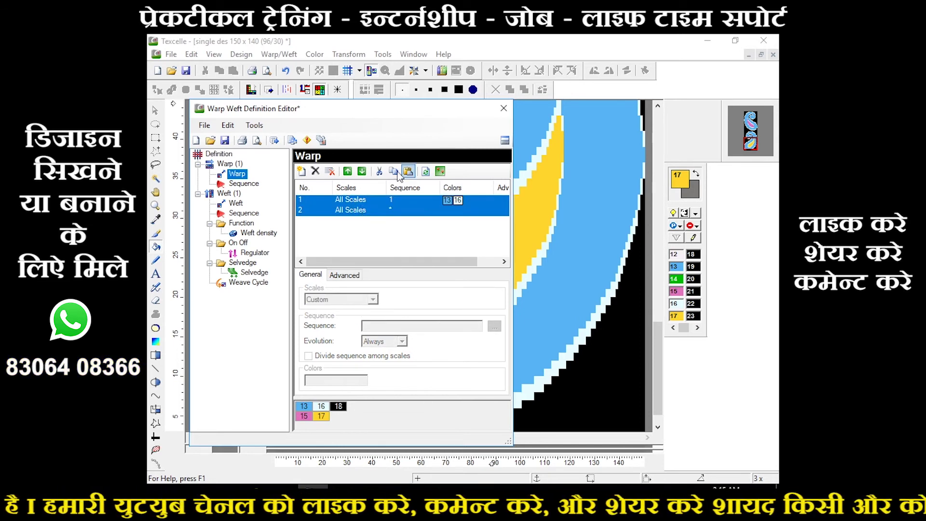
left_click(243, 184)
right_click(346, 215)
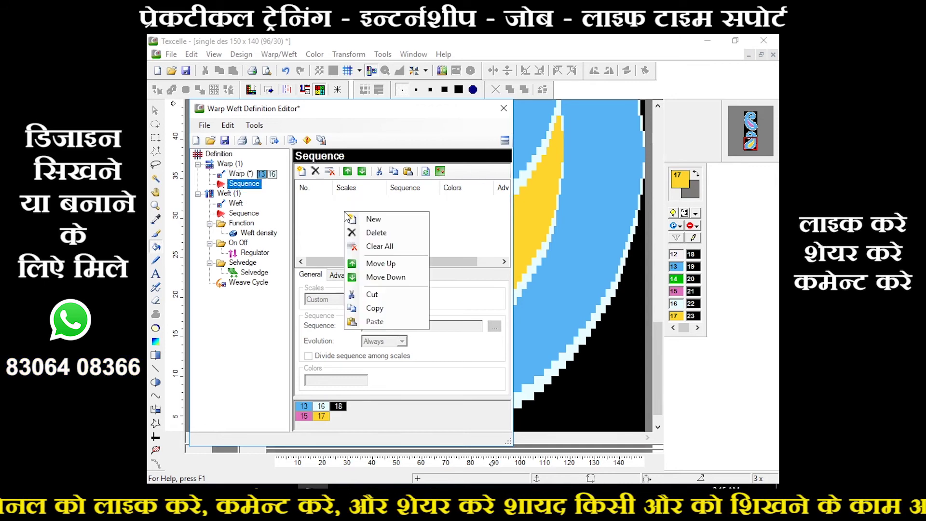
left_click(388, 323)
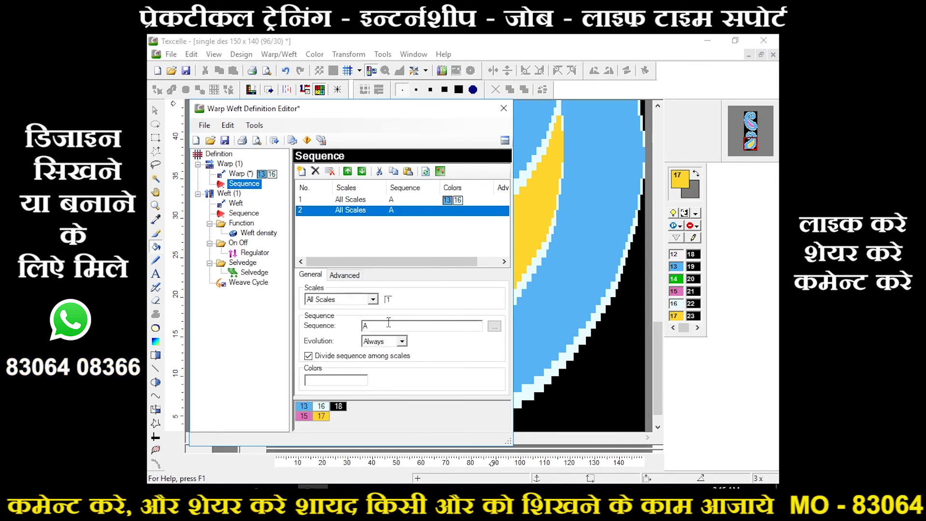
right_click(387, 216)
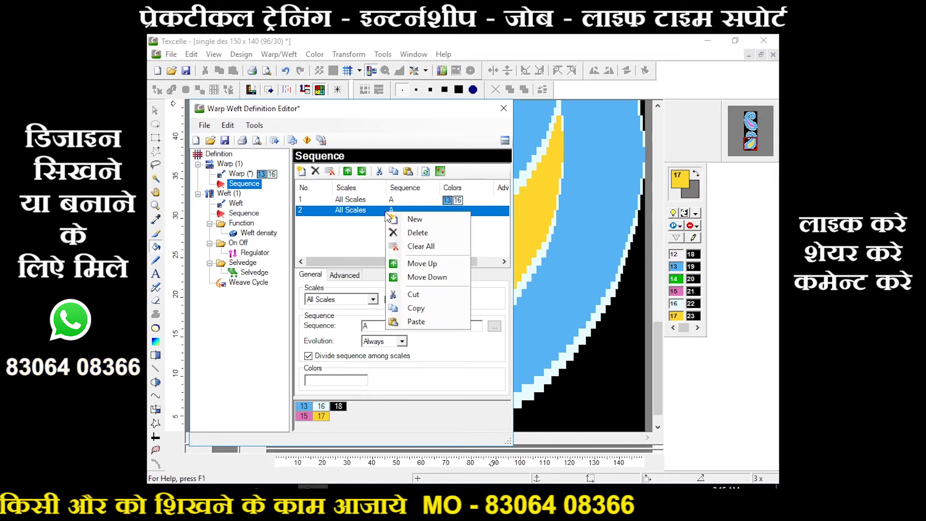
left_click(418, 233)
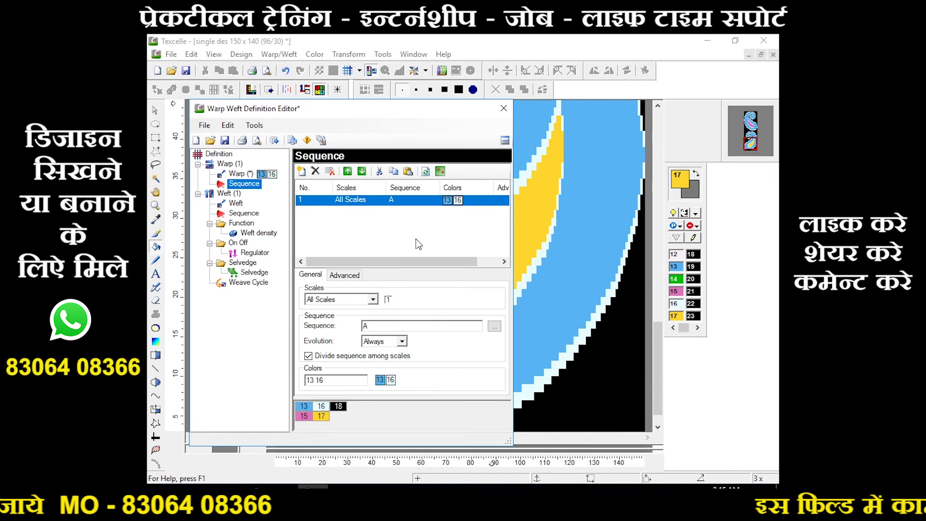
left_click(272, 143)
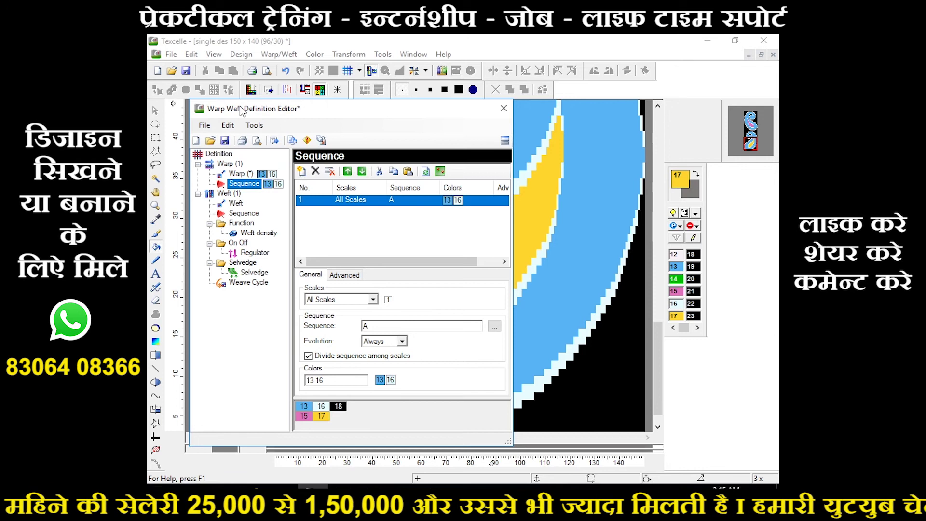
Close the warp/weft editor and set up Save As as NedGraphics Design (*.des) named S_bdes
left_click(504, 109)
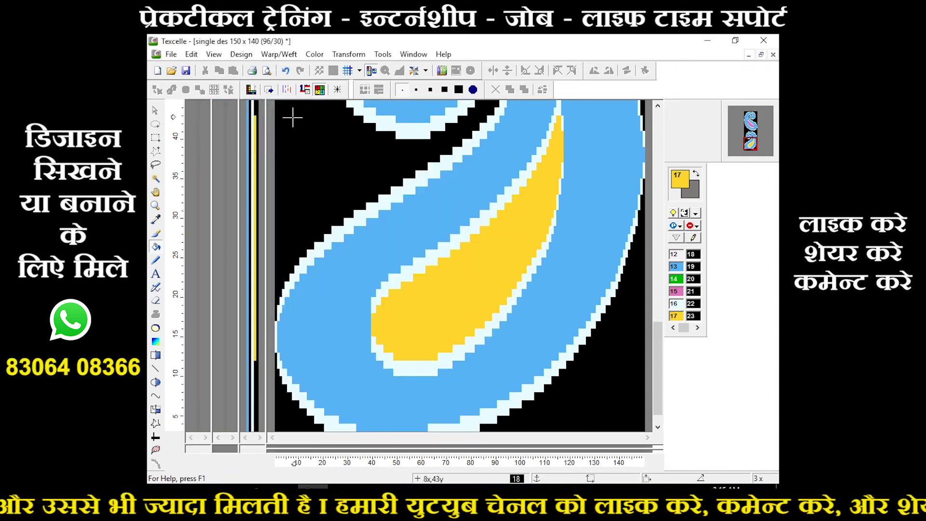
left_click(268, 89)
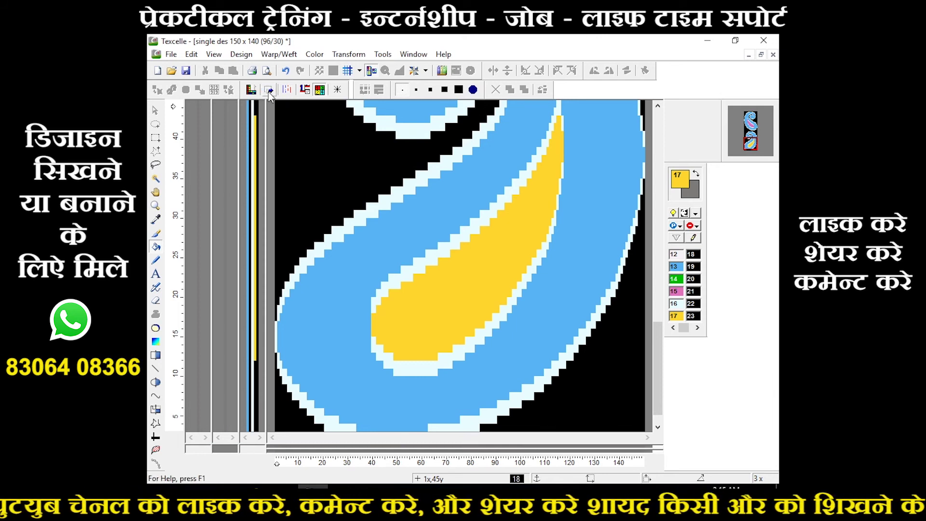
left_click(171, 55)
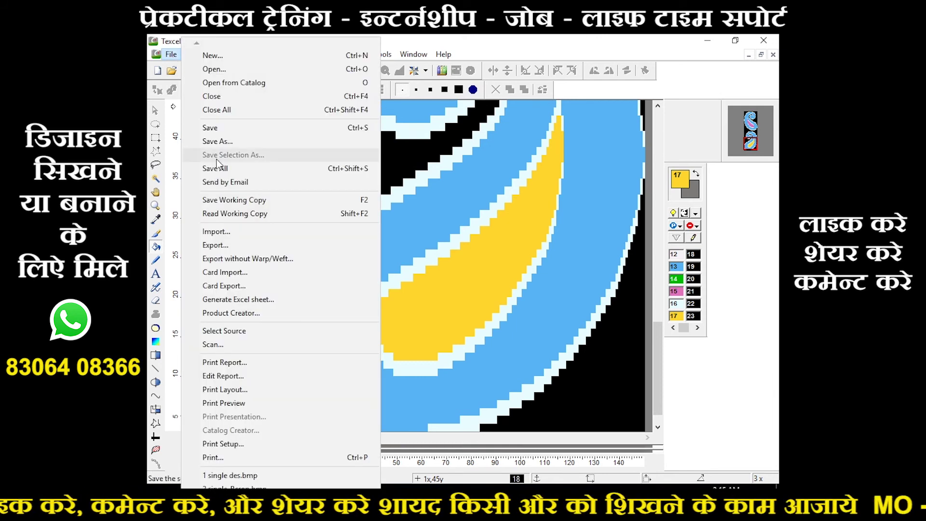
left_click(216, 141)
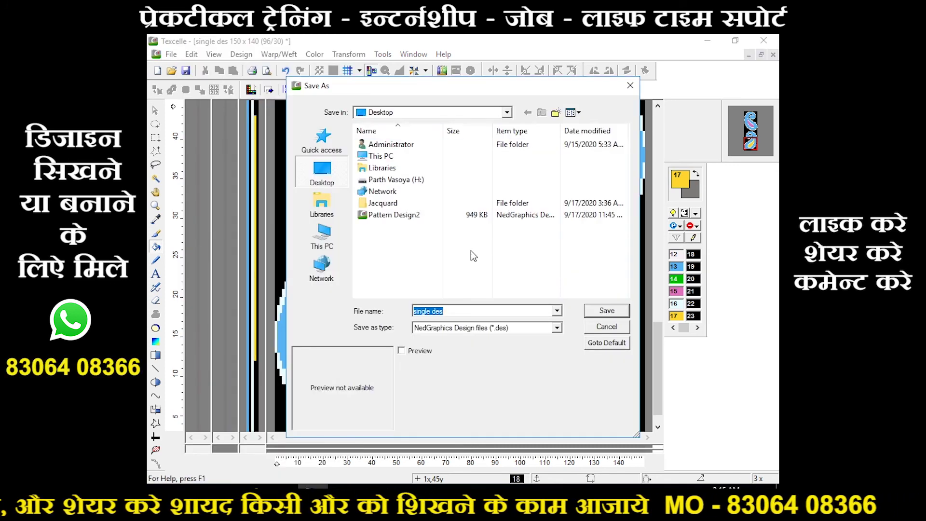
left_click(473, 329)
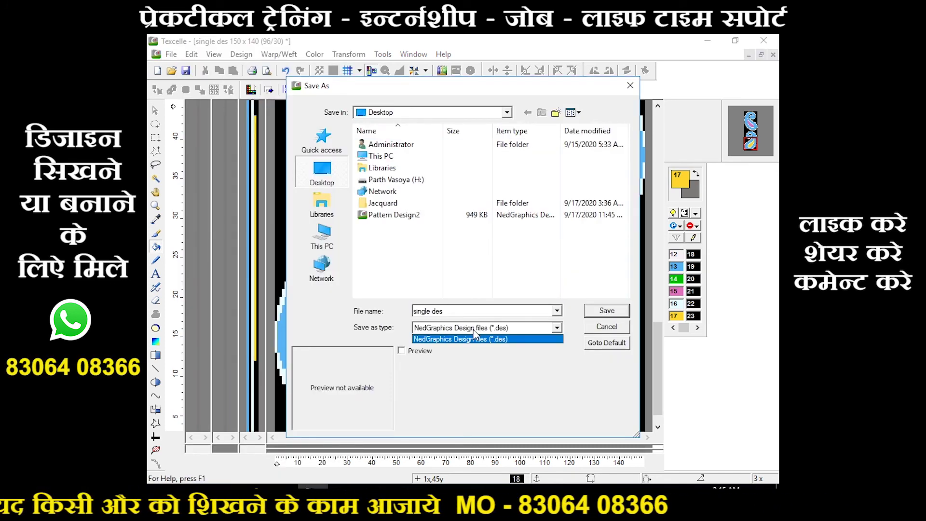
left_click(473, 331)
key("shift+Tab")
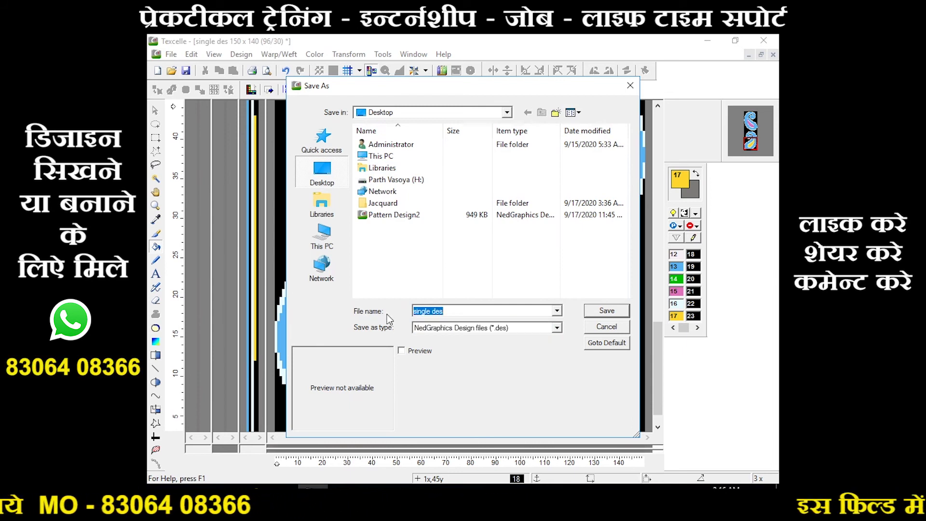
type("S")
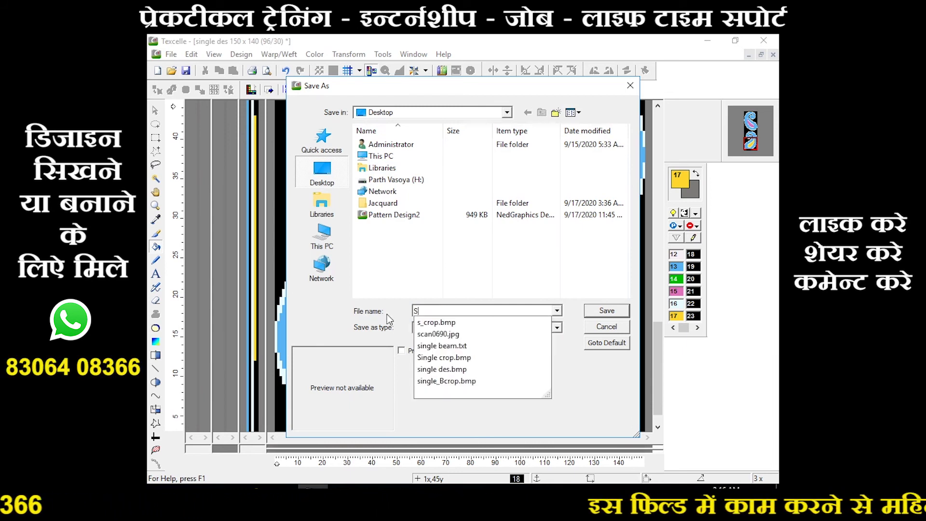
type("_")
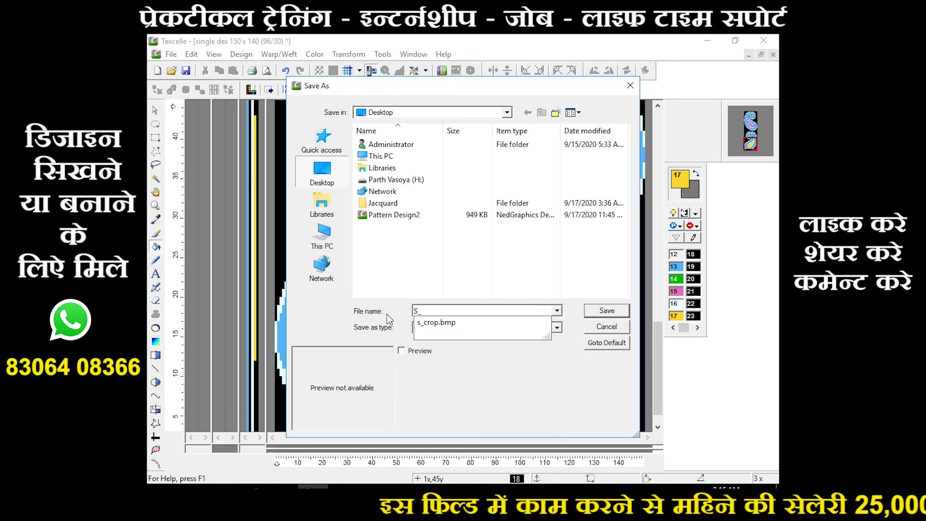
type("b")
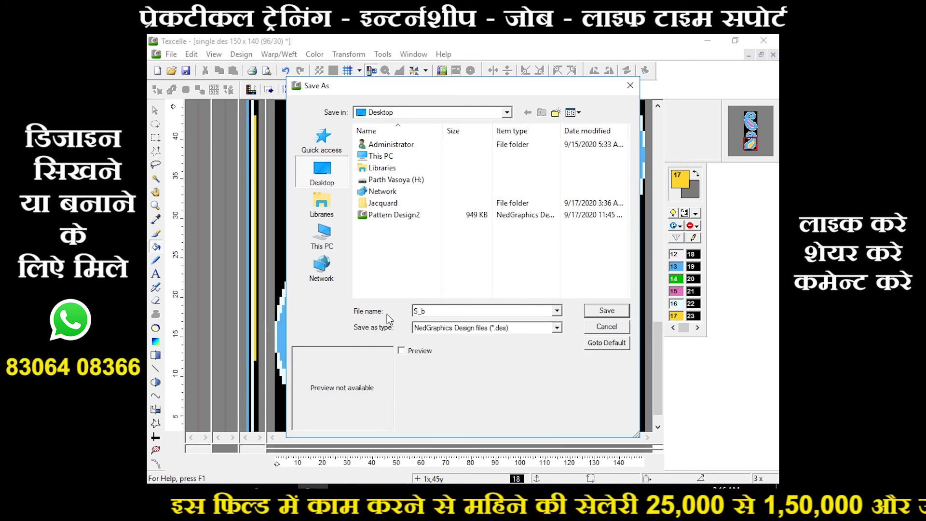
type("des")
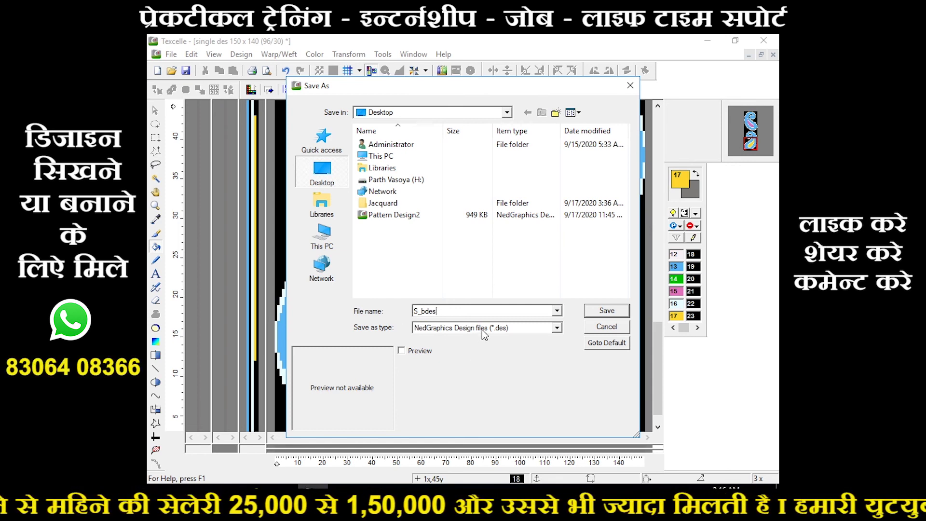
Save the design to the Desktop as S_bdes.des and zoom out to show the whole design
left_click(617, 314)
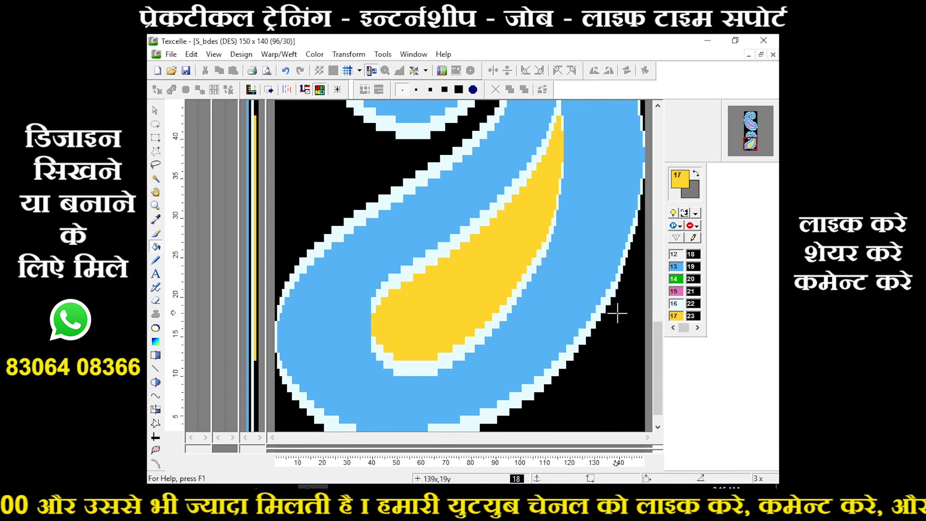
scroll(618, 314, "down", 2)
scroll(617, 313, "down", 2)
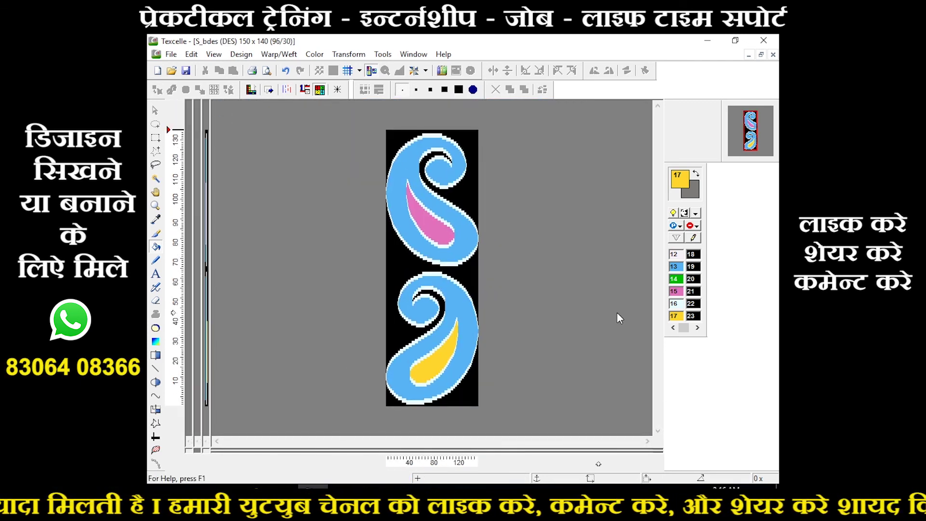
scroll(618, 313, "down", 1)
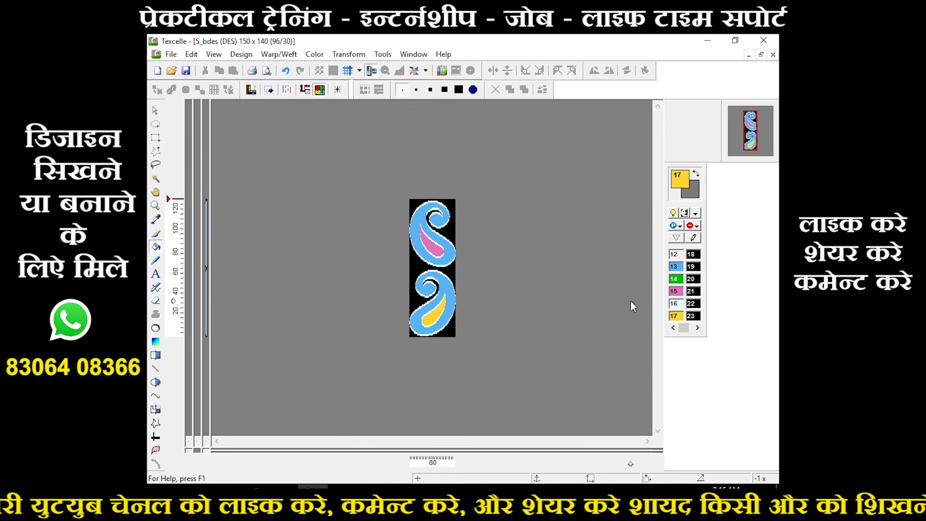